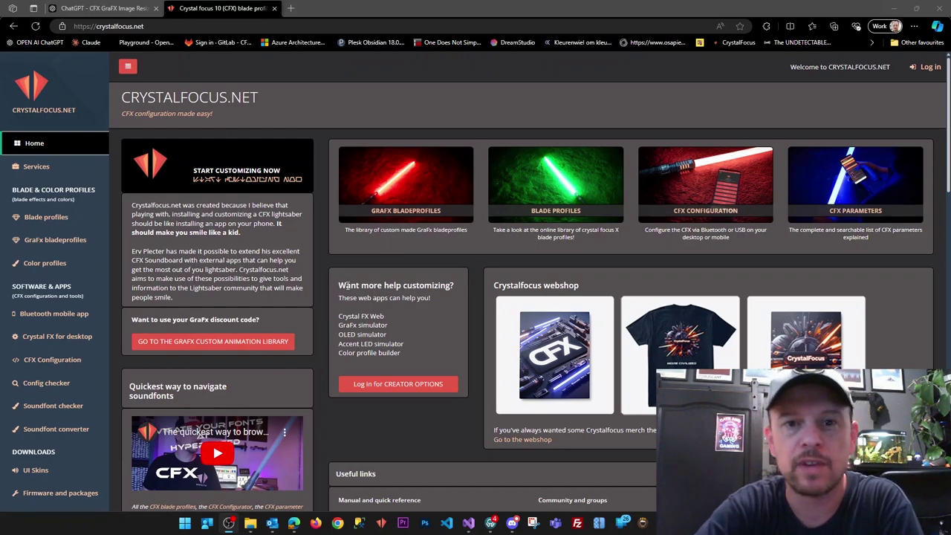
Open the GraFx bladeprofiles catalogue on Crystalfocus.net
{"action": "left_click", "coordinate": [52, 242]}
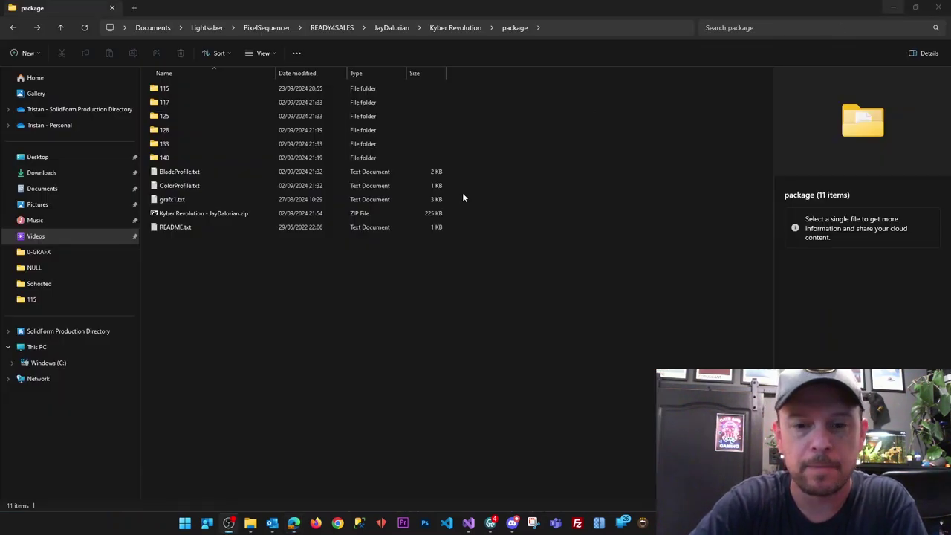
Minimize the browser and look through the package's blade-size folders, 115 through 140
{"action": "left_click", "coordinate": [894, 8]}
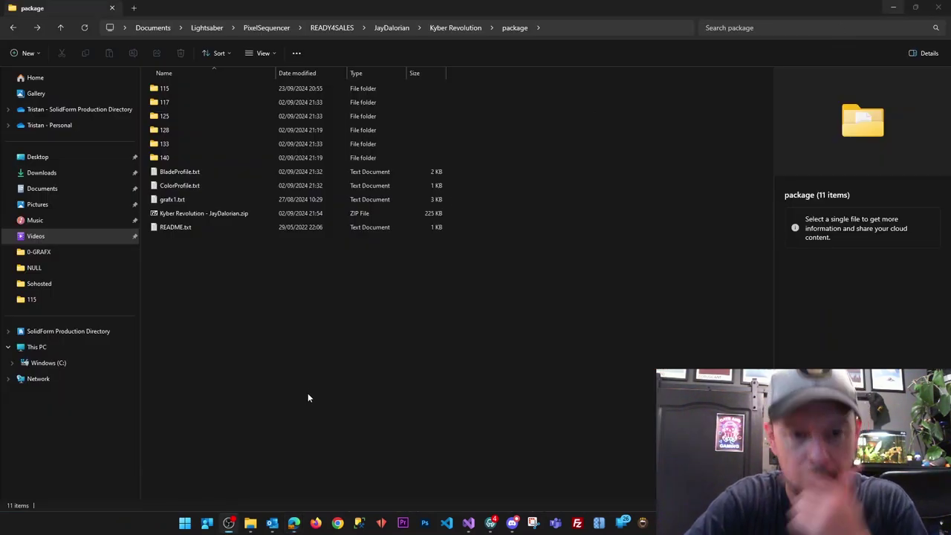
{"action": "left_click", "coordinate": [170, 89]}
{"action": "left_click", "coordinate": [165, 158]}
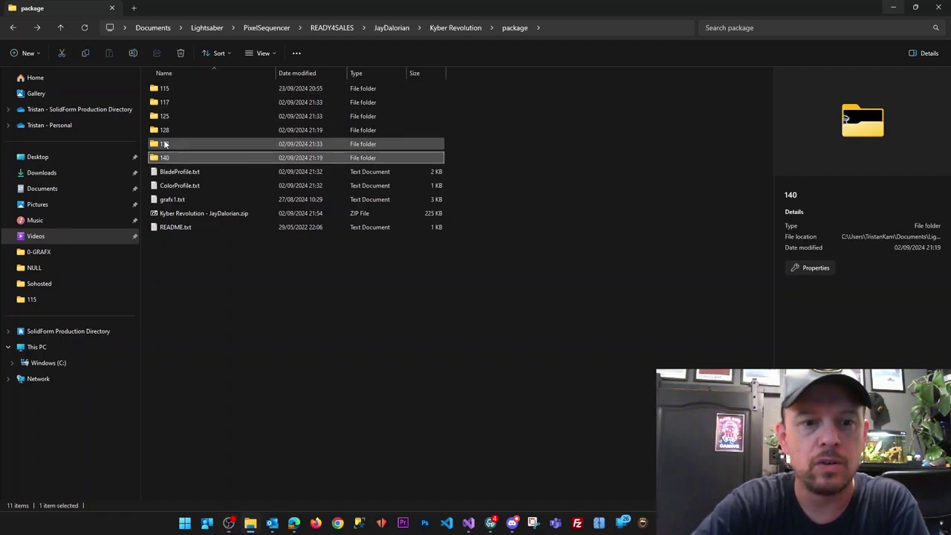
{"action": "left_click", "coordinate": [167, 130]}
{"action": "left_click", "coordinate": [167, 101]}
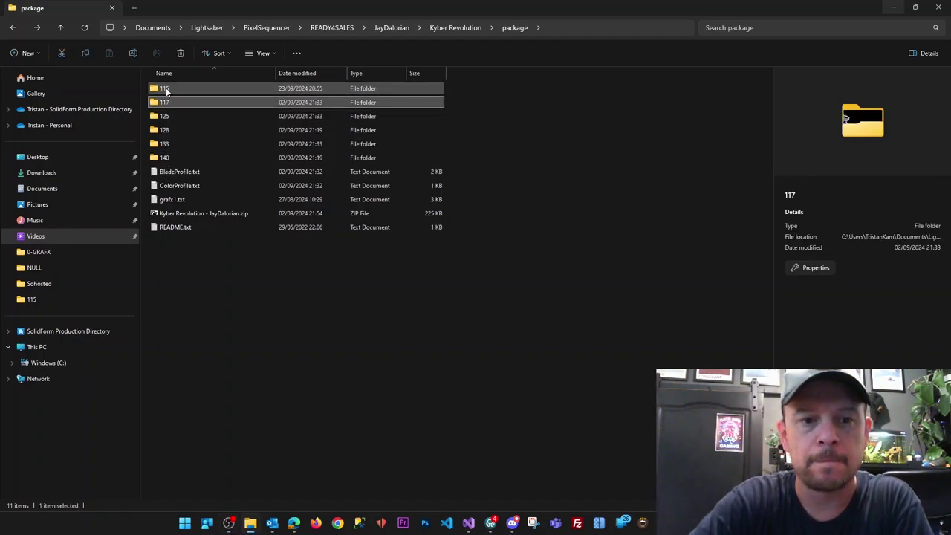
{"action": "left_click", "coordinate": [308, 343]}
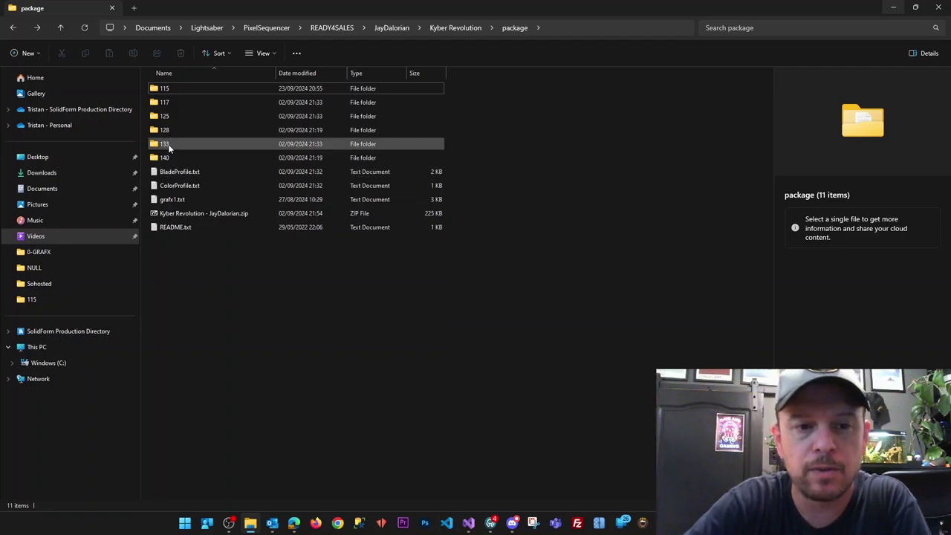
{"action": "left_click", "coordinate": [164, 158]}
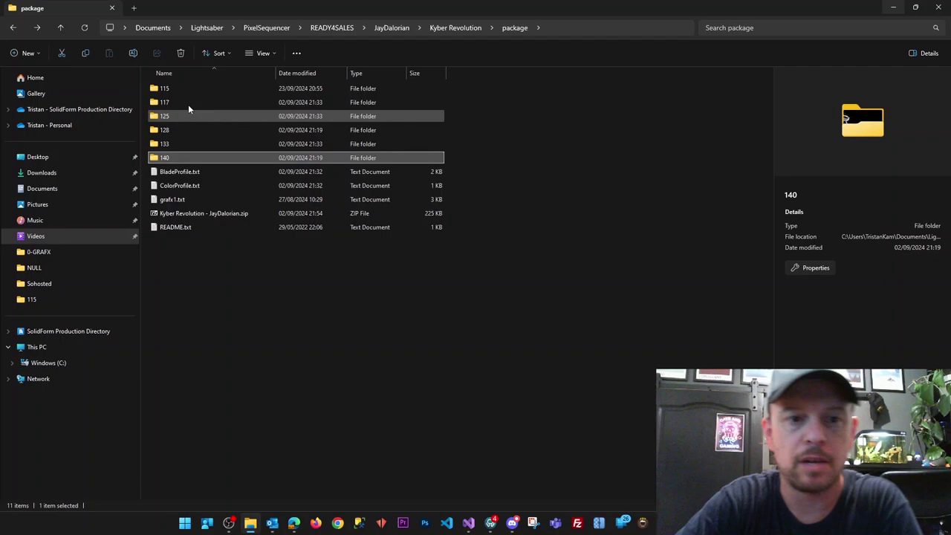
{"action": "left_click", "coordinate": [225, 284]}
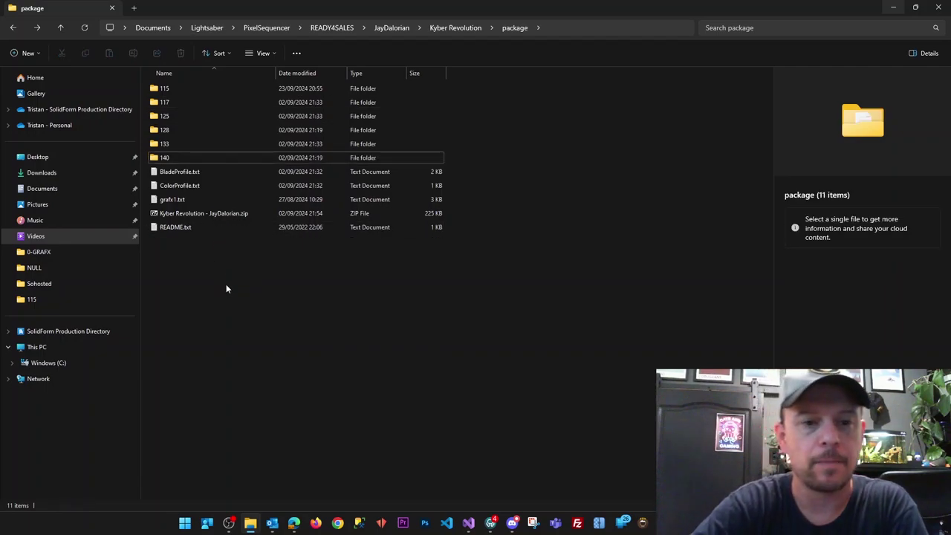
Open the 115 folder and review its BMP bitmaps and allfiles.zip
{"action": "double_click", "coordinate": [168, 94]}
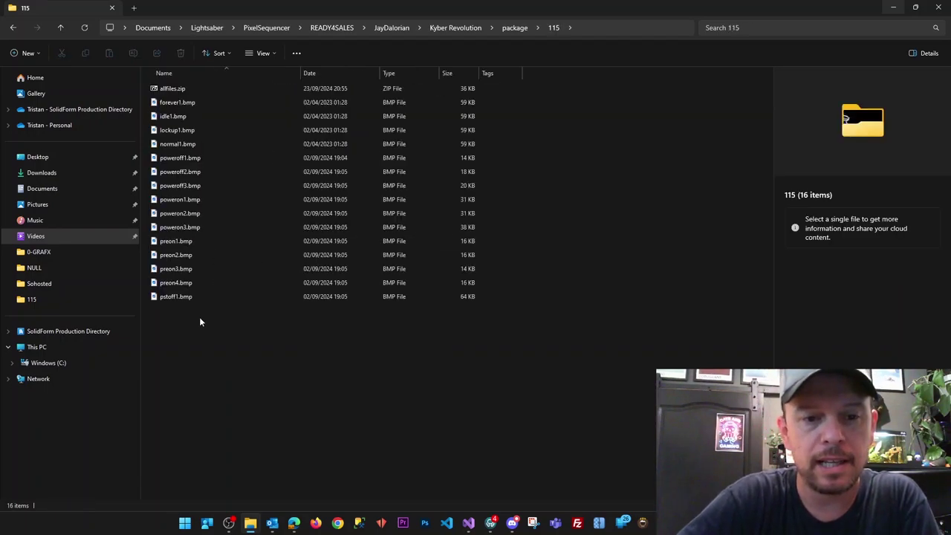
{"action": "left_click_drag", "start_coordinate": [198, 315], "coordinate": [167, 106]}
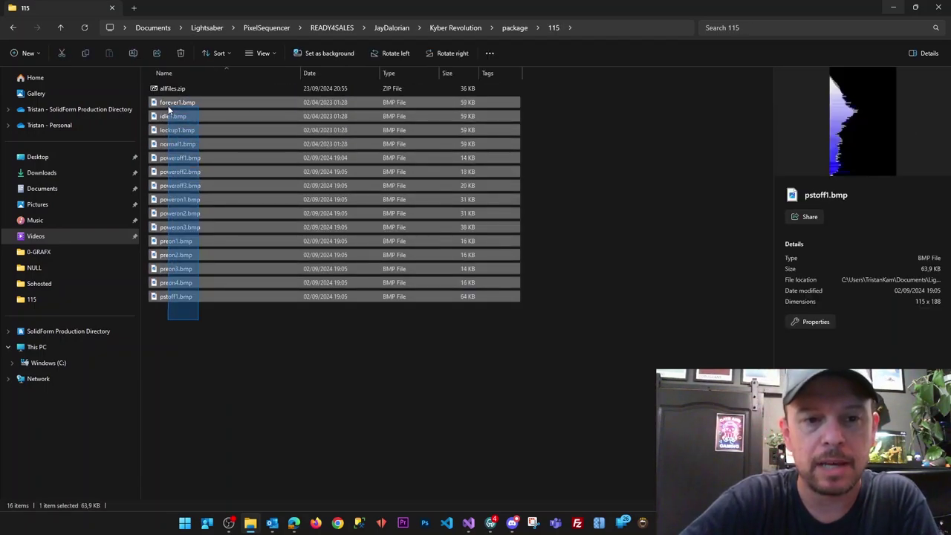
{"action": "left_click", "coordinate": [252, 366]}
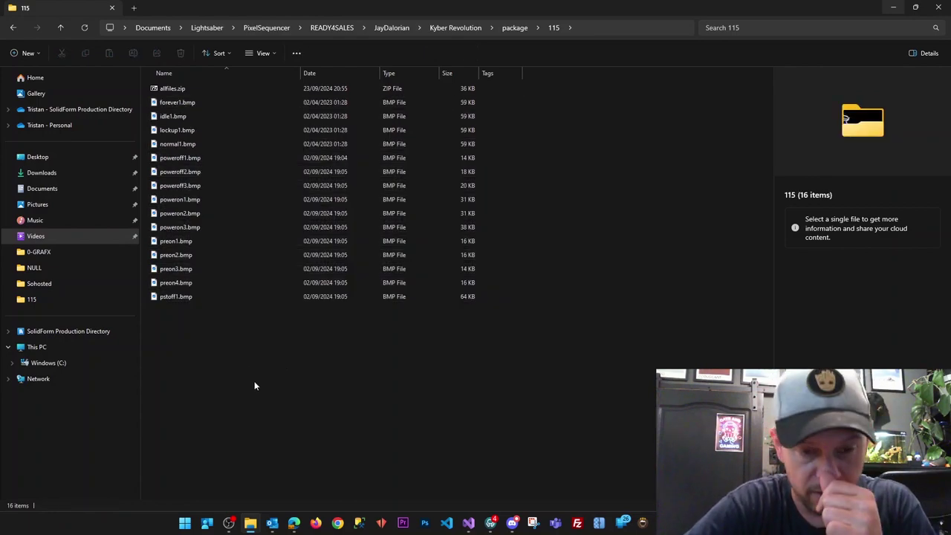
{"action": "left_click", "coordinate": [515, 28]}
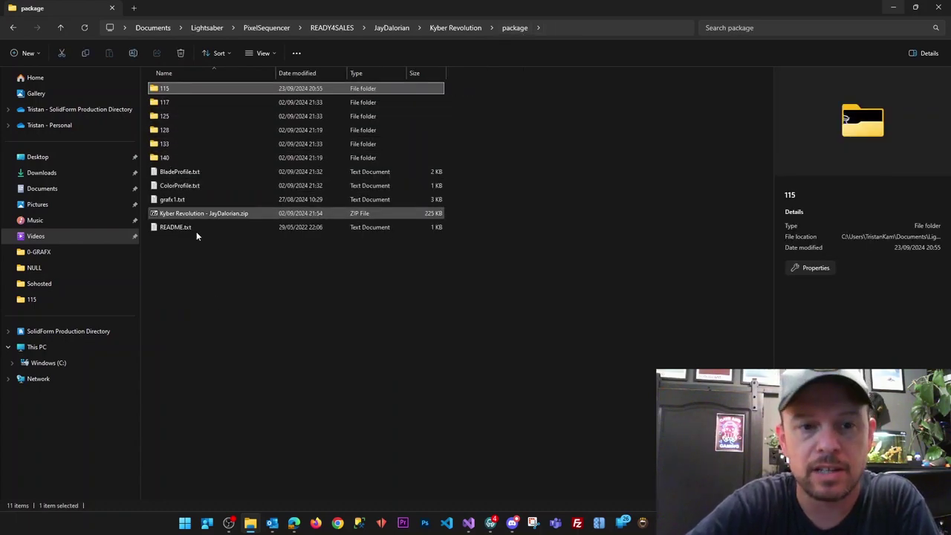
{"action": "double_click", "coordinate": [159, 89]}
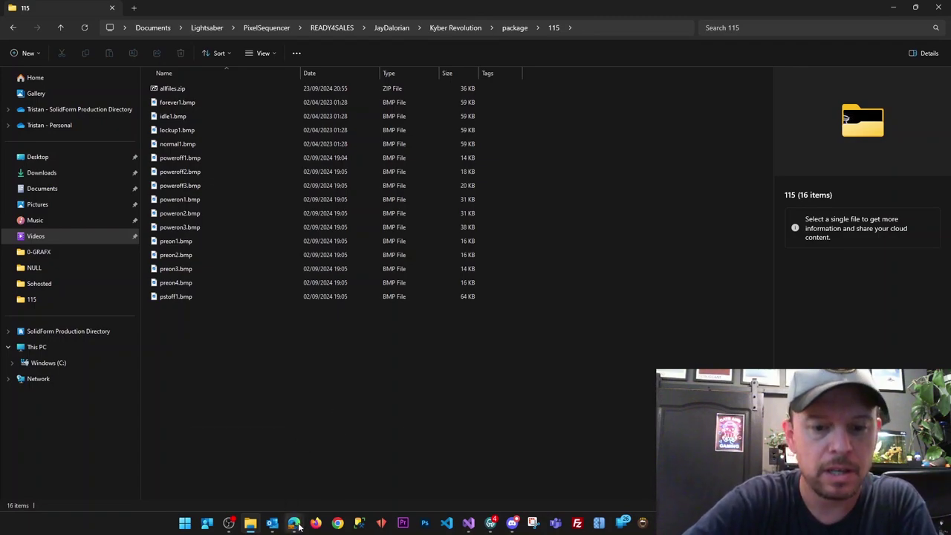
Return to the ChatGPT tab and start a new CFX GraFX Image Resizer chat
{"action": "mouse_move", "coordinate": [294, 523]}
{"action": "left_click", "coordinate": [333, 470]}
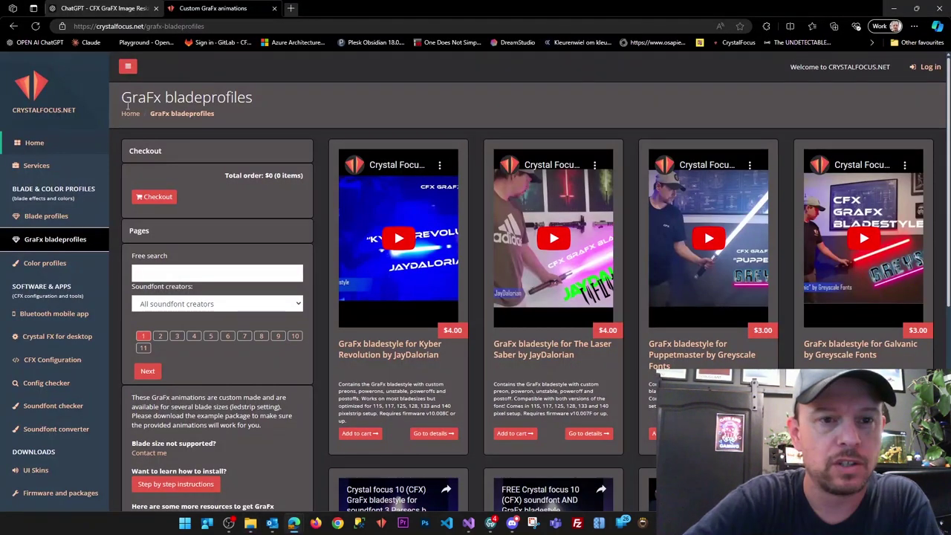
{"action": "left_click", "coordinate": [134, 8]}
{"action": "left_click", "coordinate": [201, 66]}
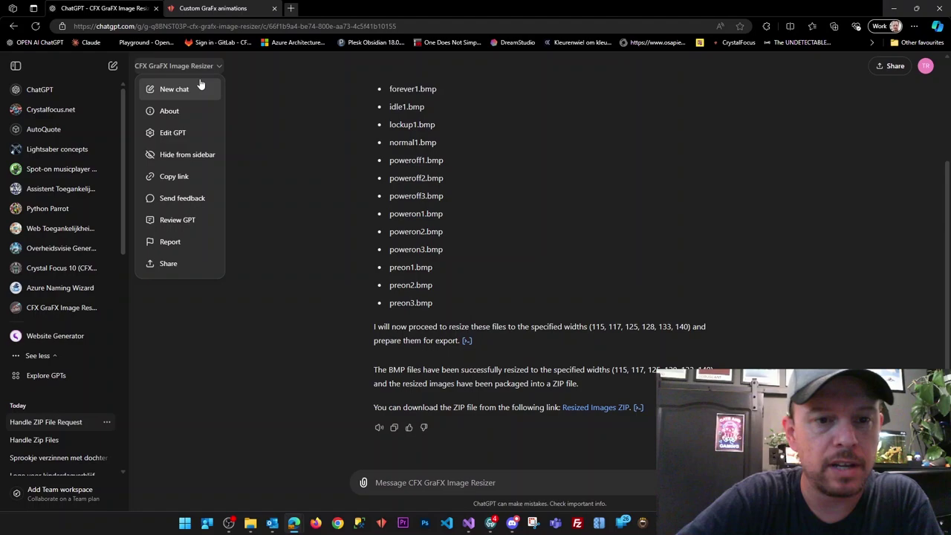
{"action": "key", "text": "Escape"}
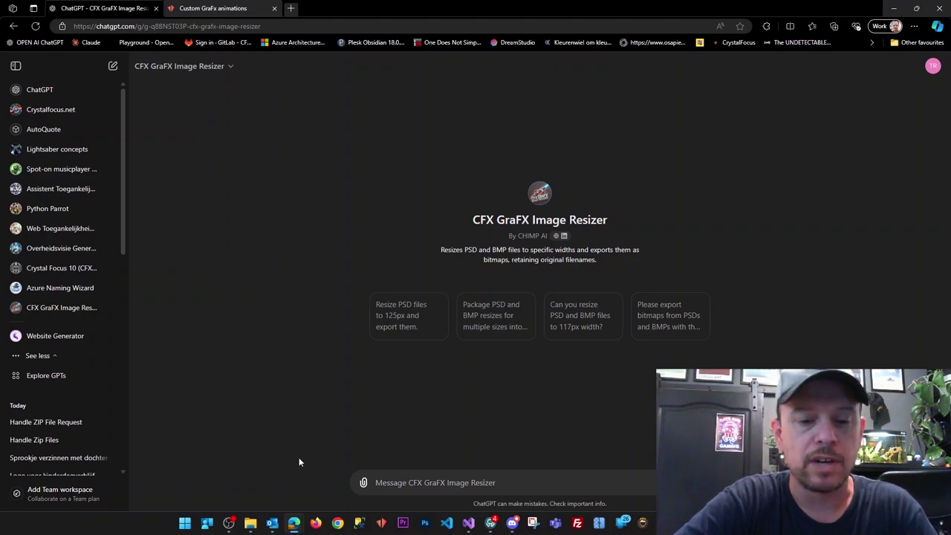
Delete the old allfiles.zip from the 115 folder
{"action": "mouse_move", "coordinate": [251, 523]}
{"action": "left_click", "coordinate": [248, 480]}
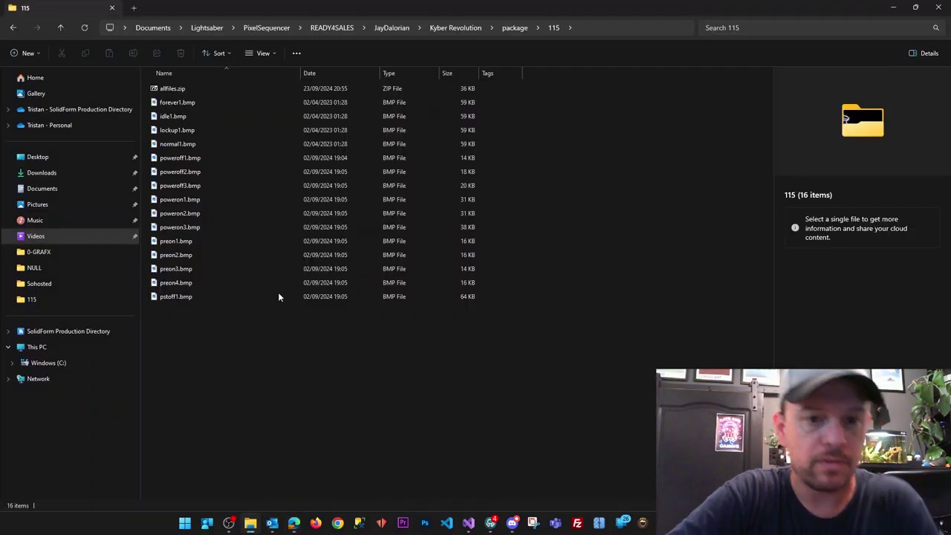
{"action": "left_click", "coordinate": [165, 89]}
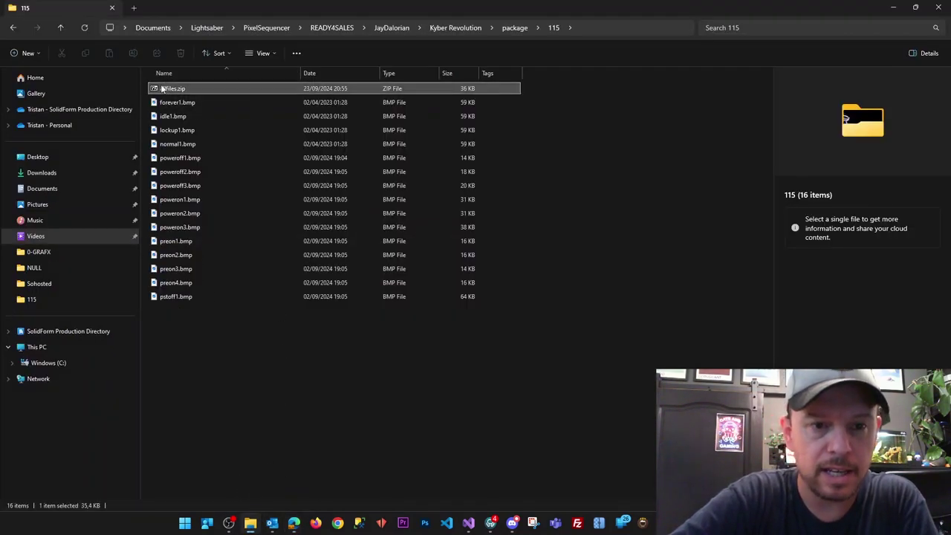
{"action": "key", "text": "Delete"}
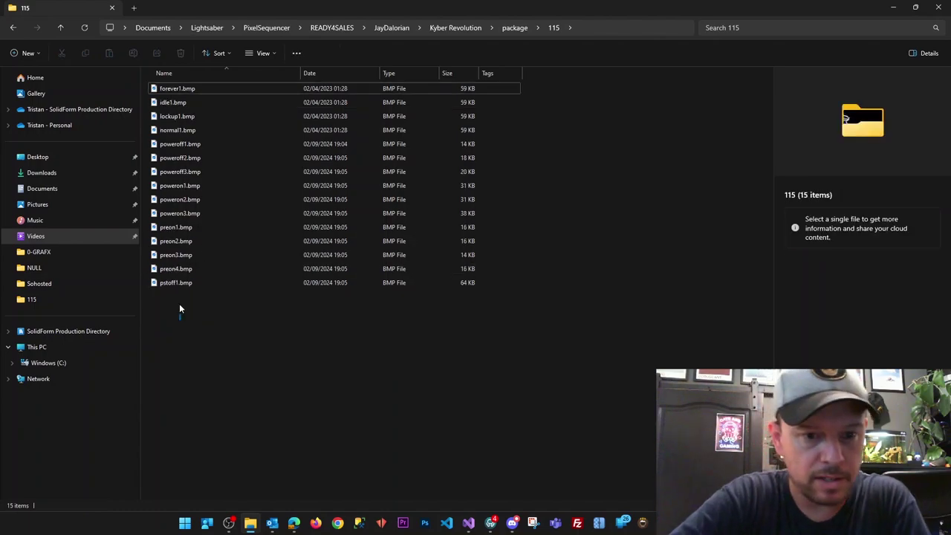
Compress all 15 BMP bitmaps into a new ZIP named allfiles.zip
{"action": "left_click_drag", "start_coordinate": [175, 319], "coordinate": [175, 83]}
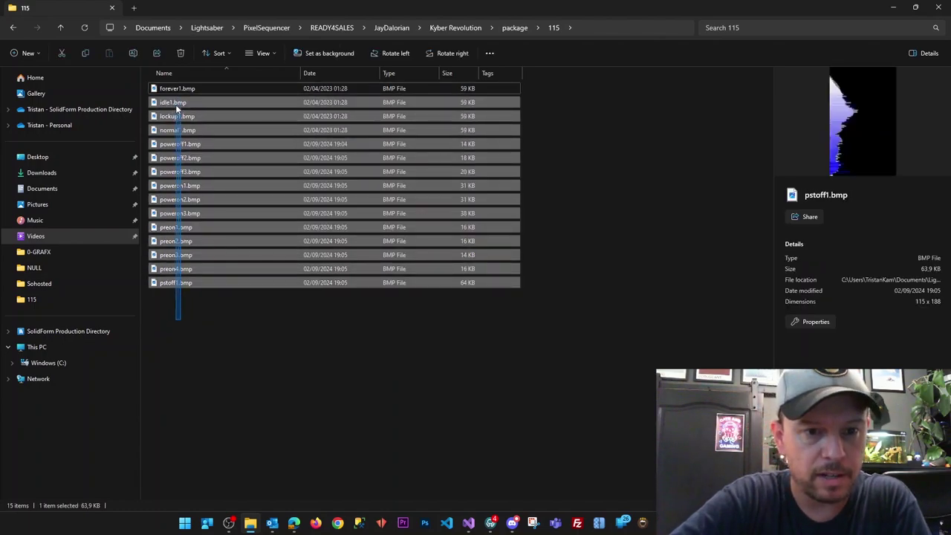
{"action": "right_click", "coordinate": [176, 212]}
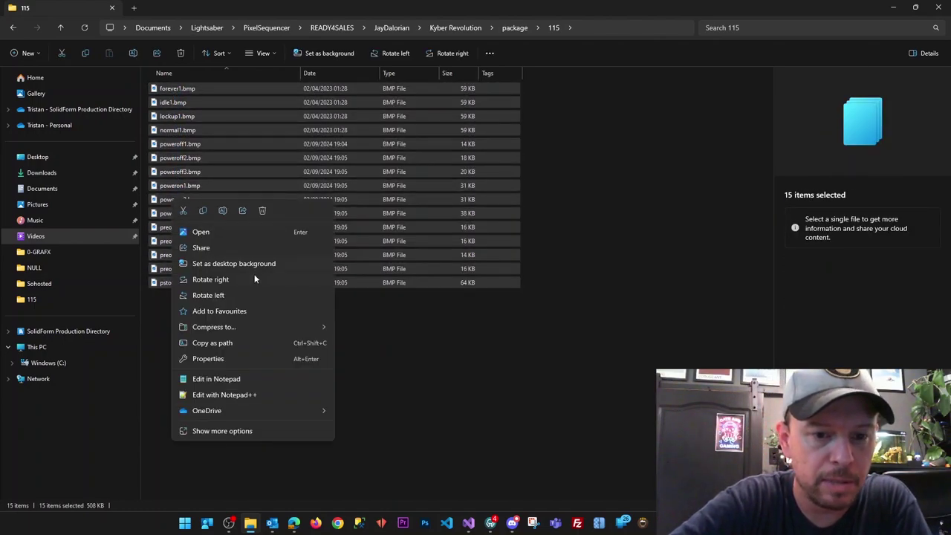
{"action": "mouse_move", "coordinate": [214, 326]}
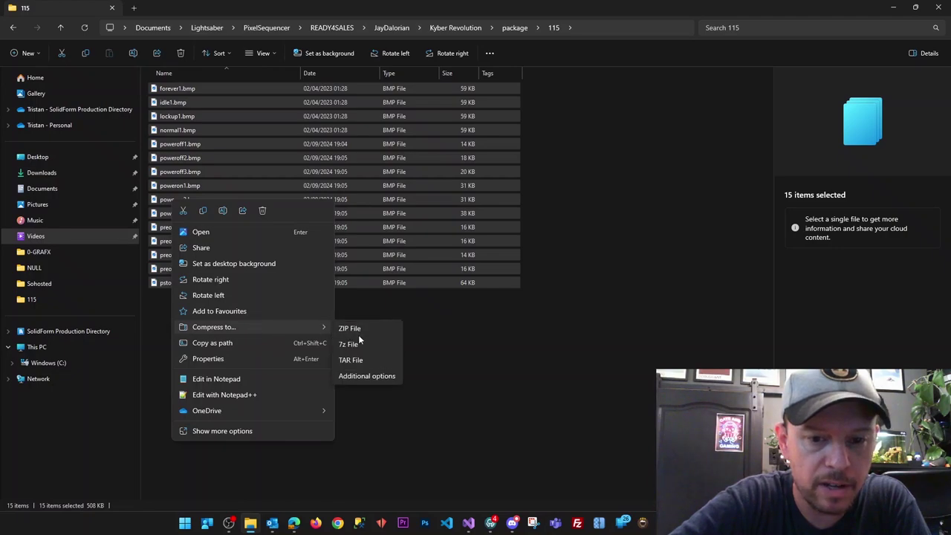
{"action": "left_click", "coordinate": [355, 330]}
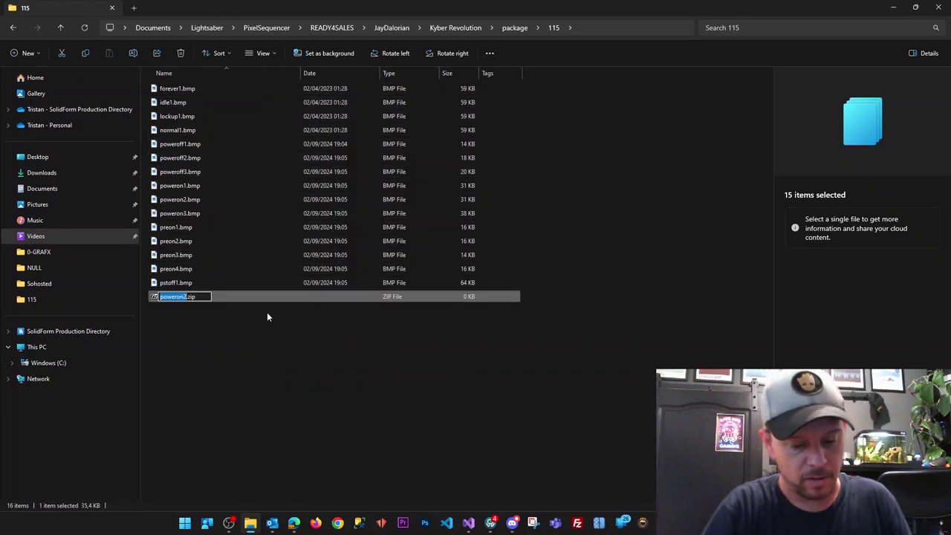
{"action": "type", "text": "allfiles"}
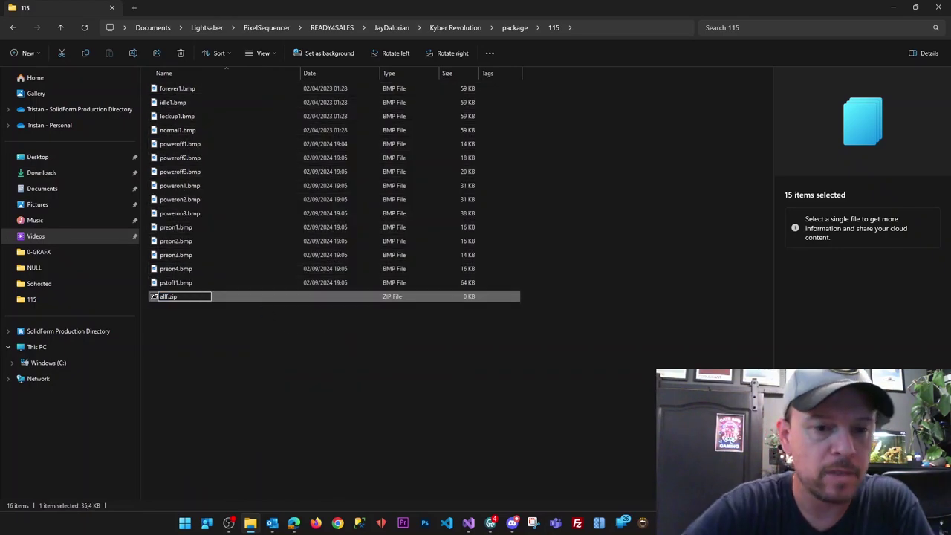
{"action": "key", "text": "Return"}
{"action": "left_click", "coordinate": [188, 305]}
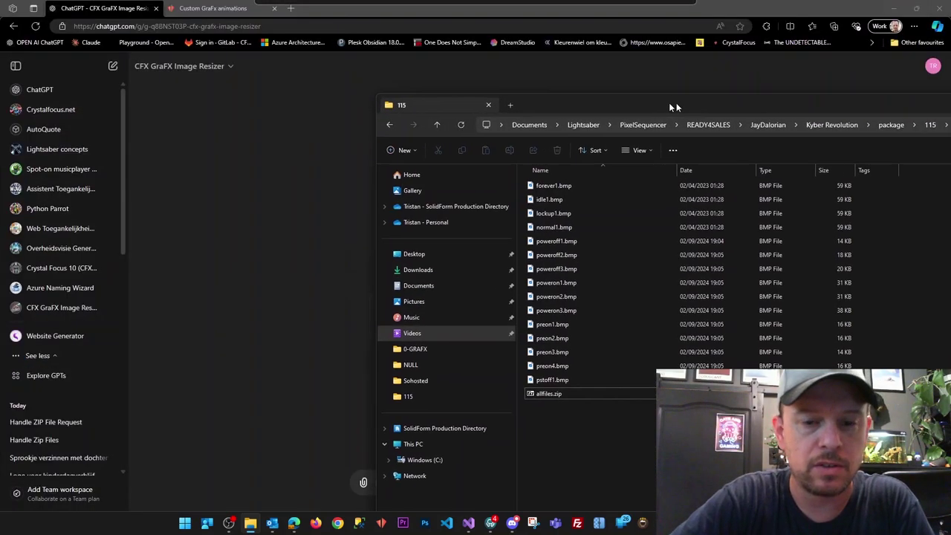
Attach allfiles.zip and send 'process these files' to the resizer GPT
{"action": "left_click_drag", "start_coordinate": [292, 7], "coordinate": [734, 91]}
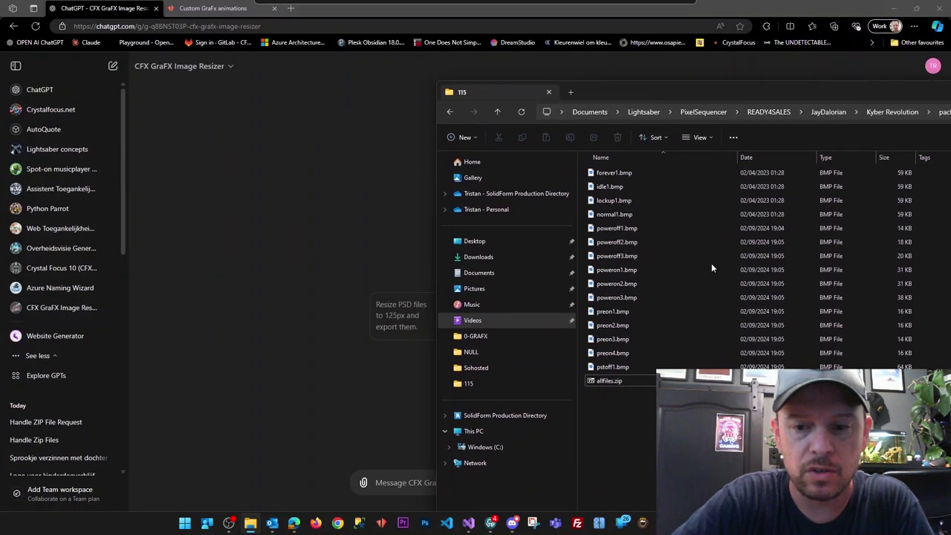
{"action": "mouse_move", "coordinate": [607, 380]}
{"action": "left_mouse_down"}
{"action": "mouse_move", "coordinate": [507, 389]}
{"action": "mouse_move", "coordinate": [296, 303]}
{"action": "left_mouse_up"}
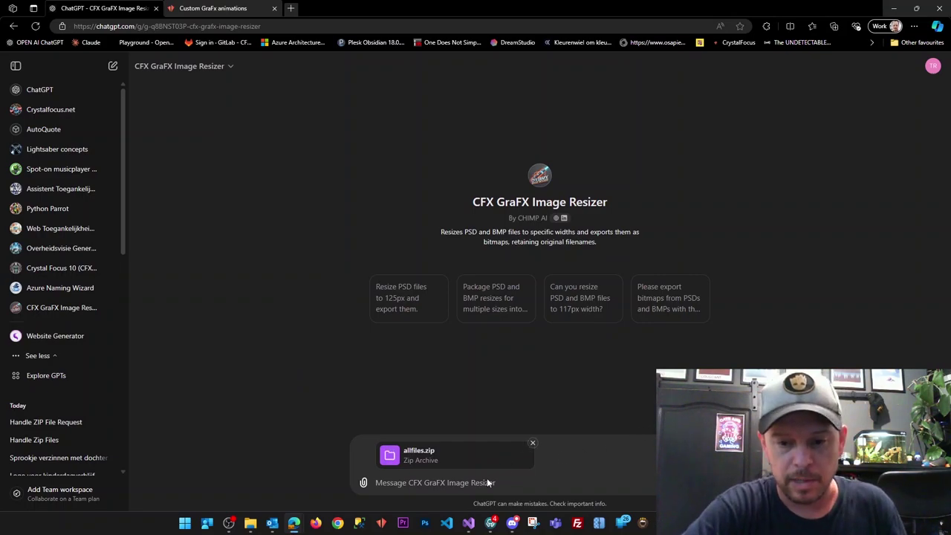
{"action": "type", "text": "process these files"}
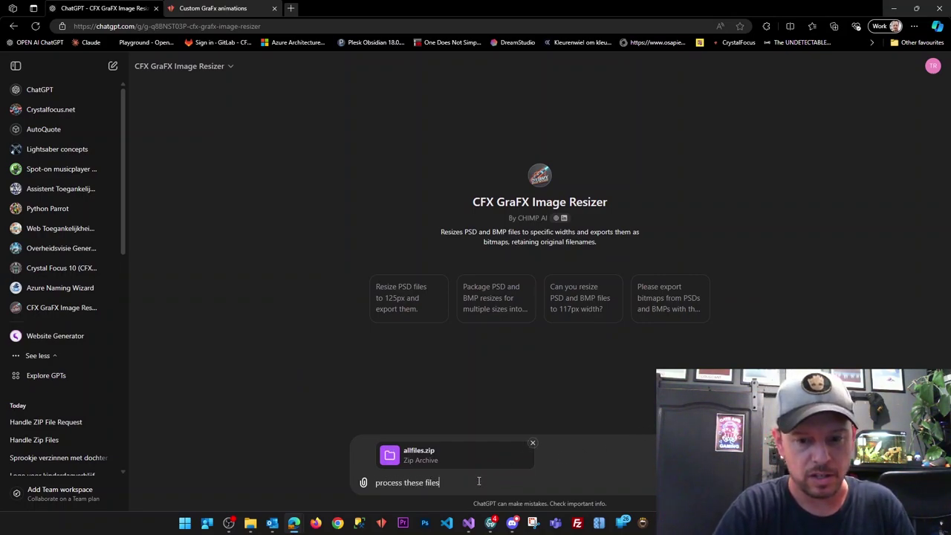
{"action": "key", "text": "Return"}
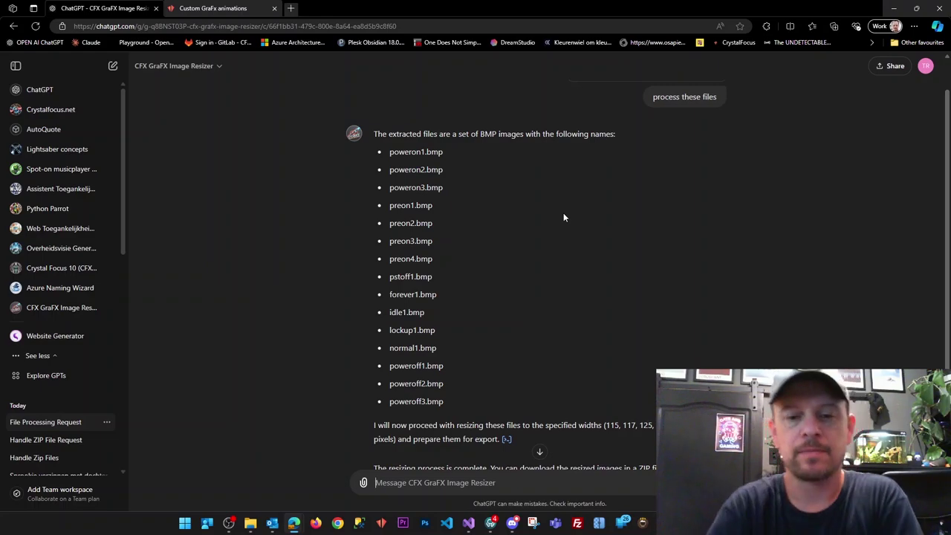
{"action": "scroll", "coordinate": [486, 278], "scroll_direction": "down", "scroll_amount": 2}
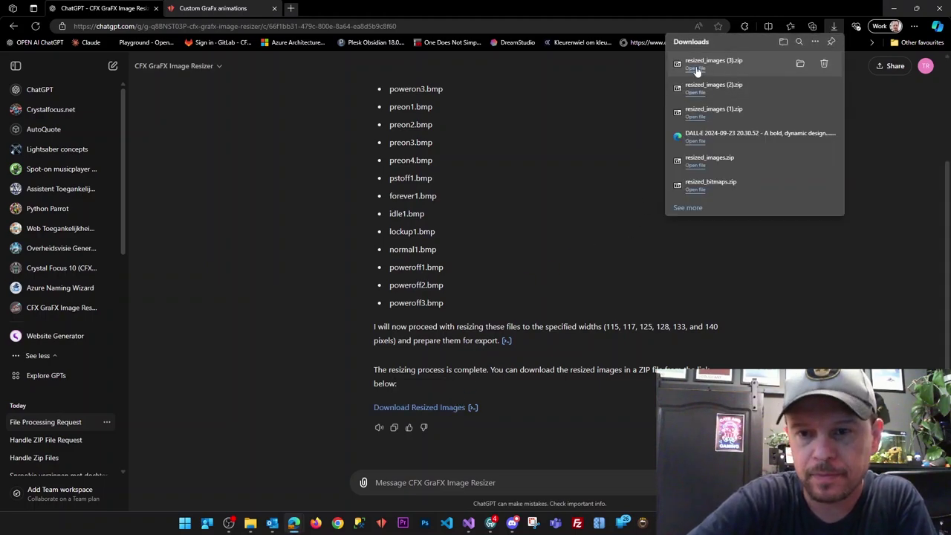
Open resized_images (3).zip in 7-Zip, check folders 140, 133, 128 and 125, then close it
{"action": "left_click", "coordinate": [695, 68]}
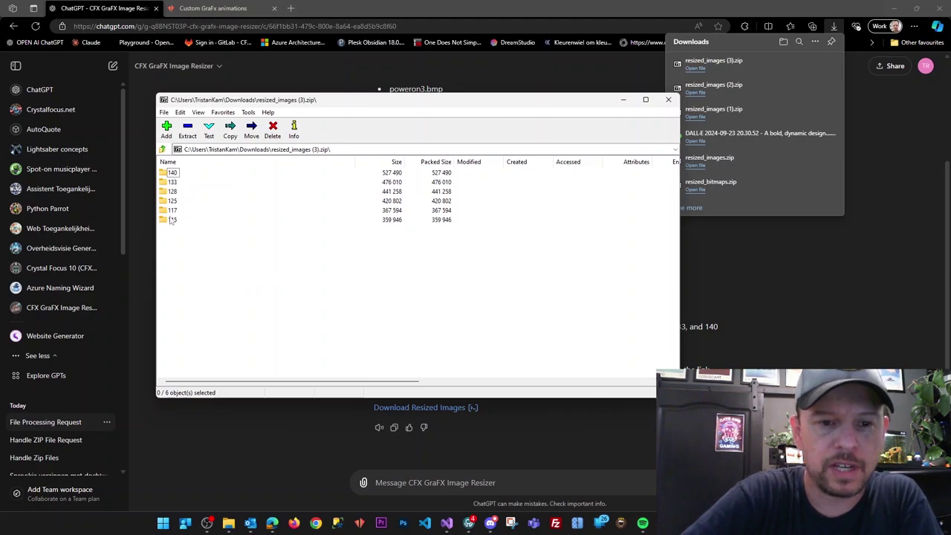
{"action": "double_click", "coordinate": [171, 172]}
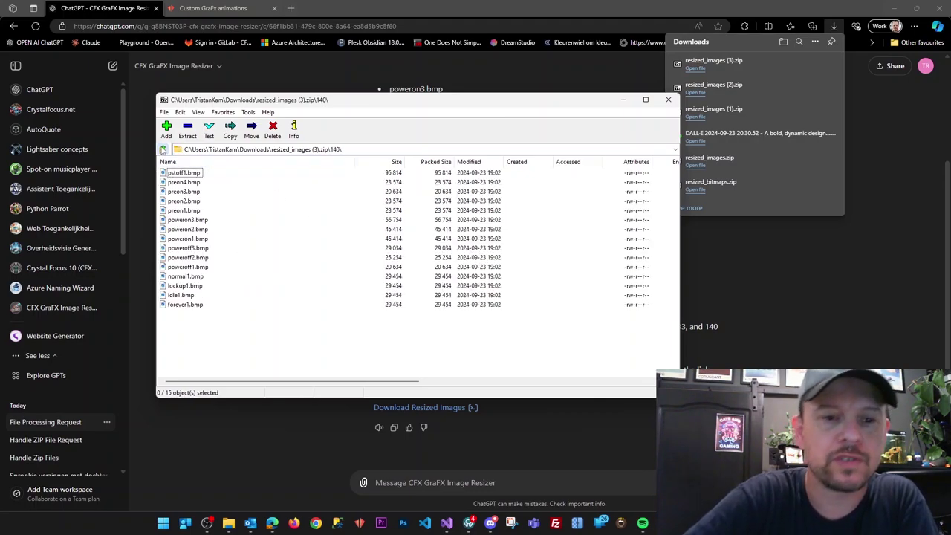
{"action": "left_click", "coordinate": [163, 149]}
{"action": "double_click", "coordinate": [170, 191]}
{"action": "left_click", "coordinate": [163, 149]}
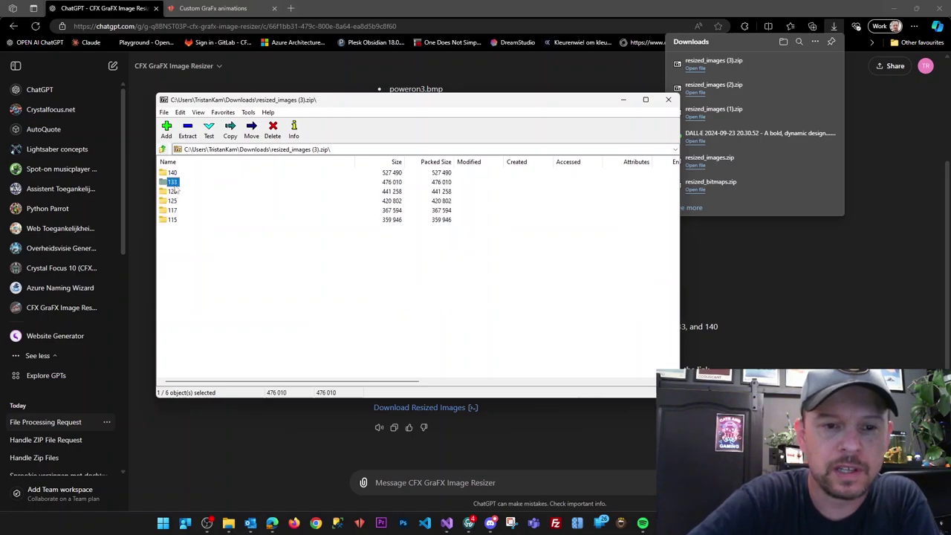
{"action": "double_click", "coordinate": [171, 182]}
{"action": "left_click", "coordinate": [162, 150]}
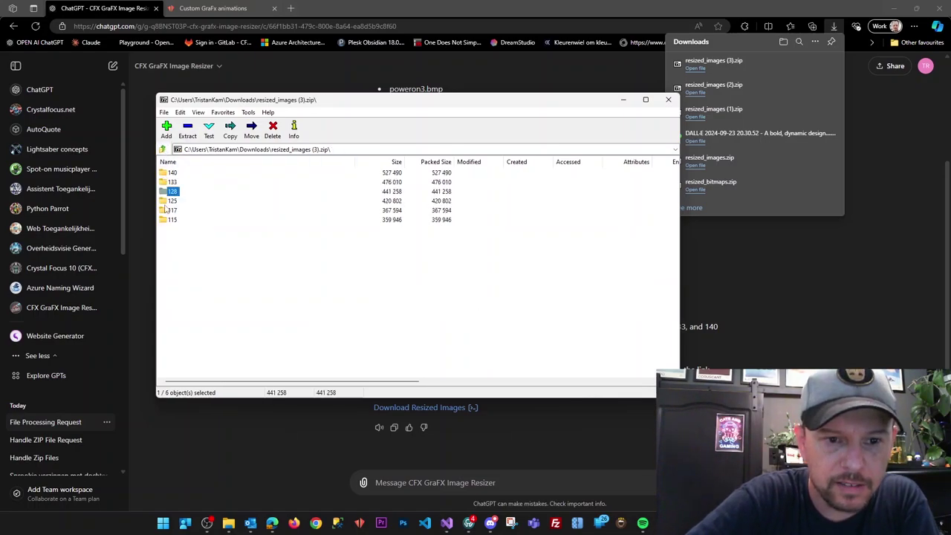
{"action": "double_click", "coordinate": [170, 200]}
{"action": "left_click", "coordinate": [163, 149]}
{"action": "left_click", "coordinate": [223, 300]}
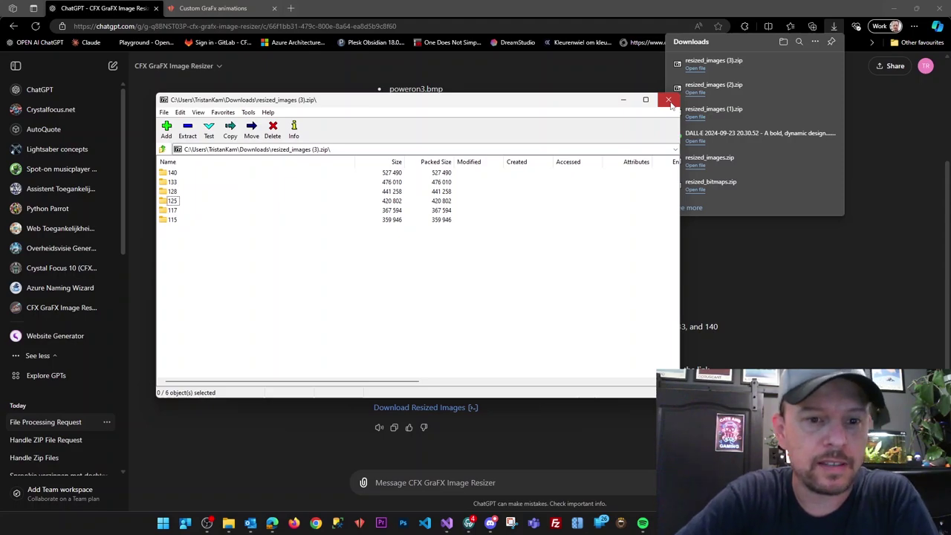
{"action": "left_click", "coordinate": [669, 100]}
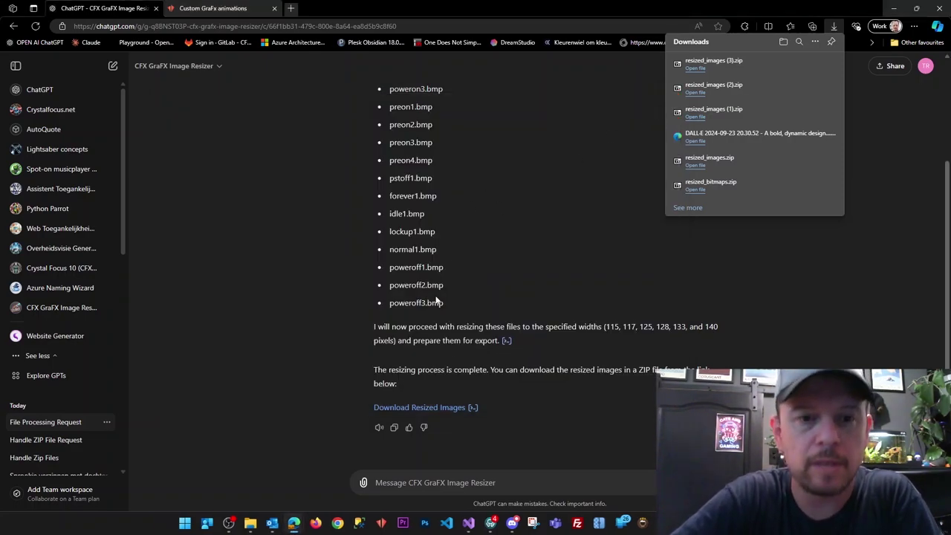